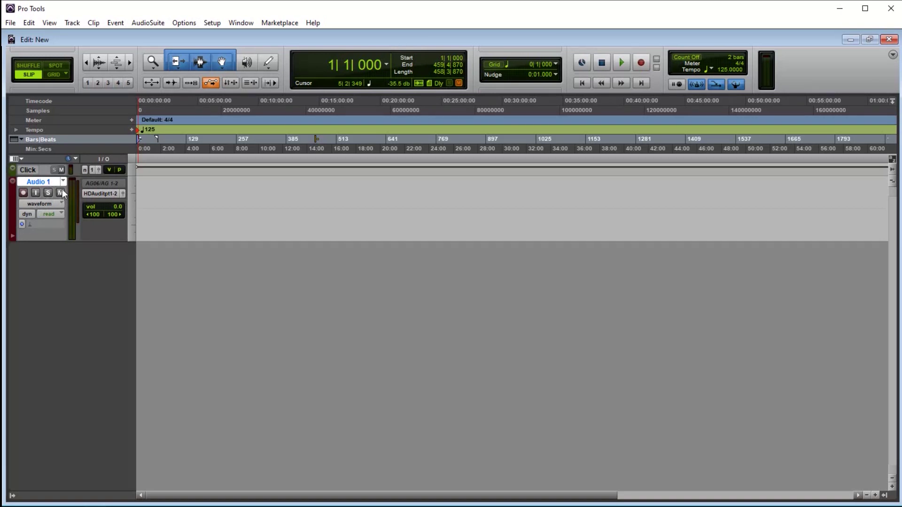
Show the track's playlists as lanes and stop recording the first take, Guitar_01
click(55, 204)
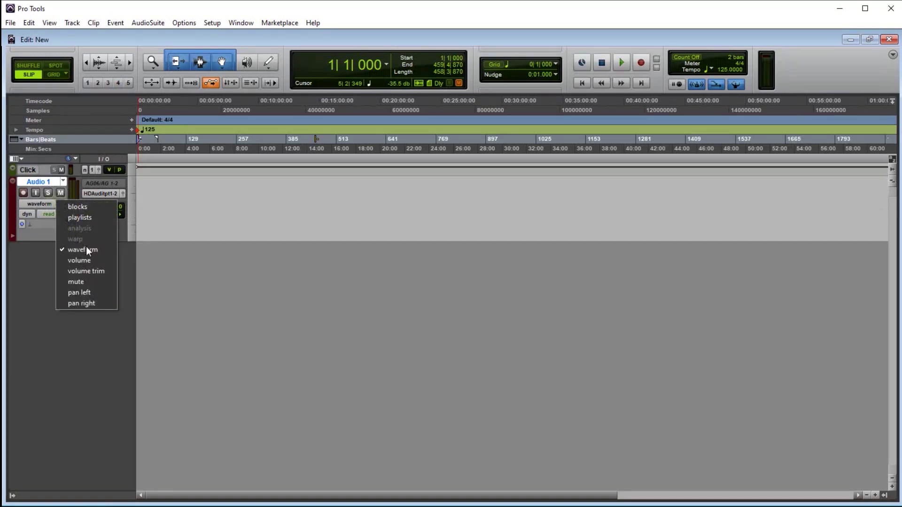
click(92, 217)
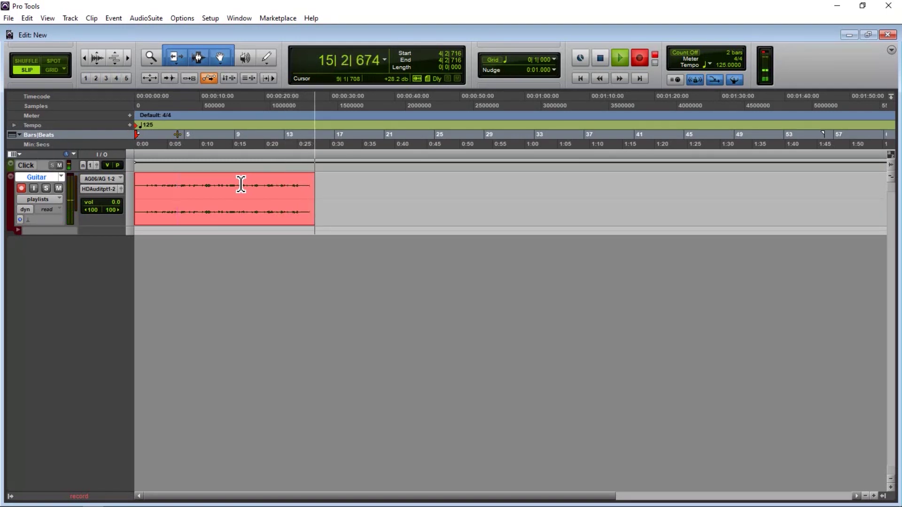
key(space)
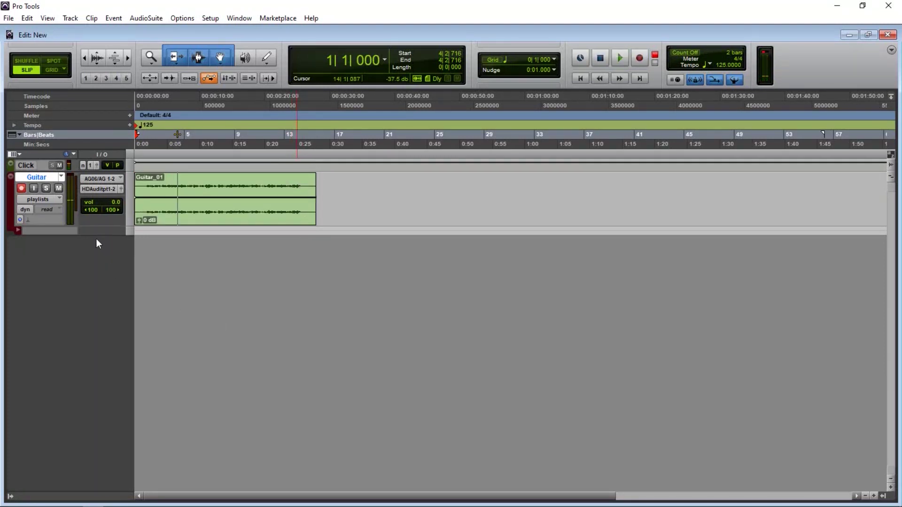
Create the new playlist Guitar.01 and record the second take, Guitar.01_02
click(62, 177)
click(75, 183)
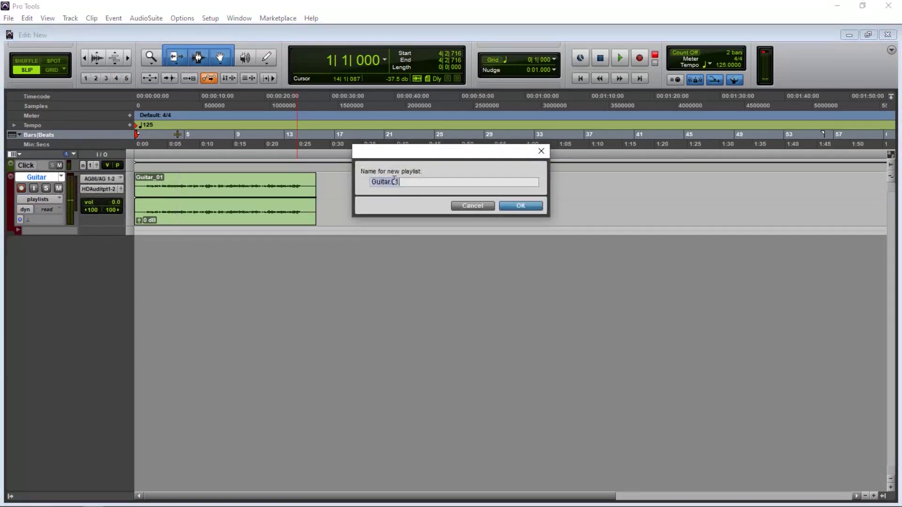
click(515, 207)
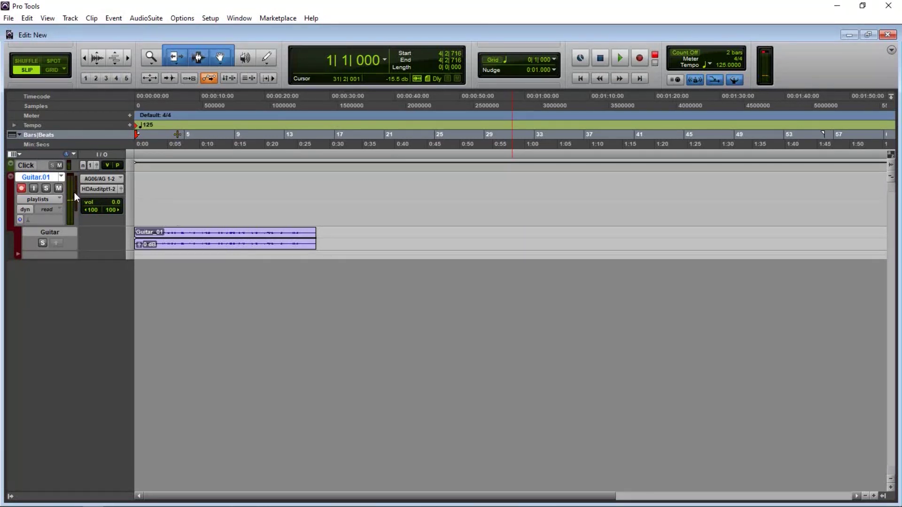
key(ctrl+space)
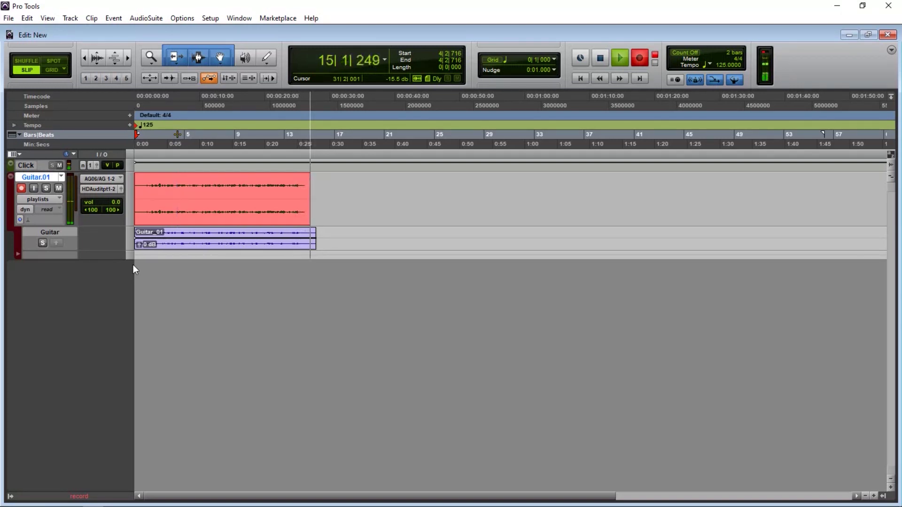
key(space)
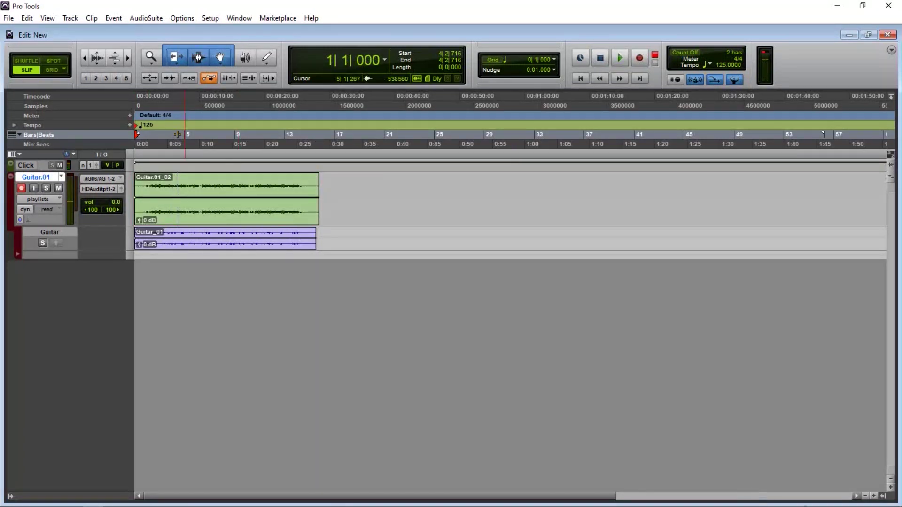
Zoom the timeline in to fit the takes and make the take lanes taller
click(865, 497)
click(872, 497)
click(873, 497)
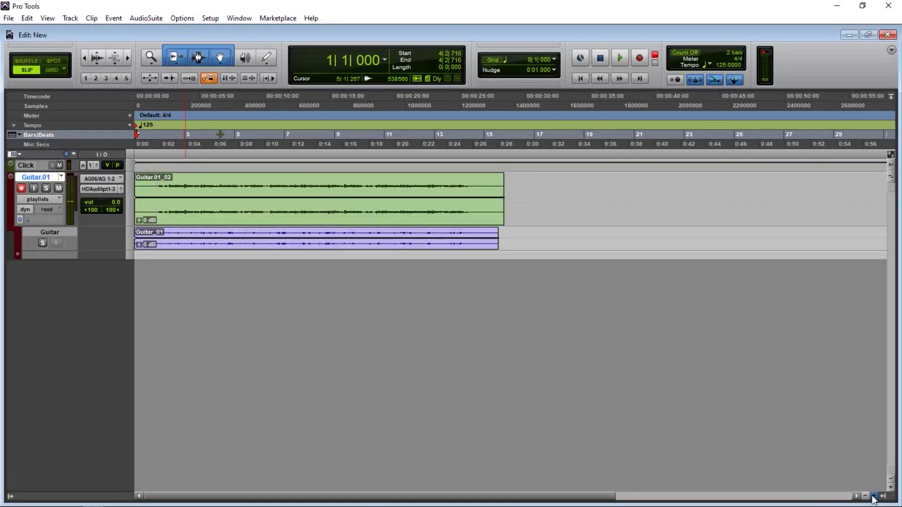
click(873, 496)
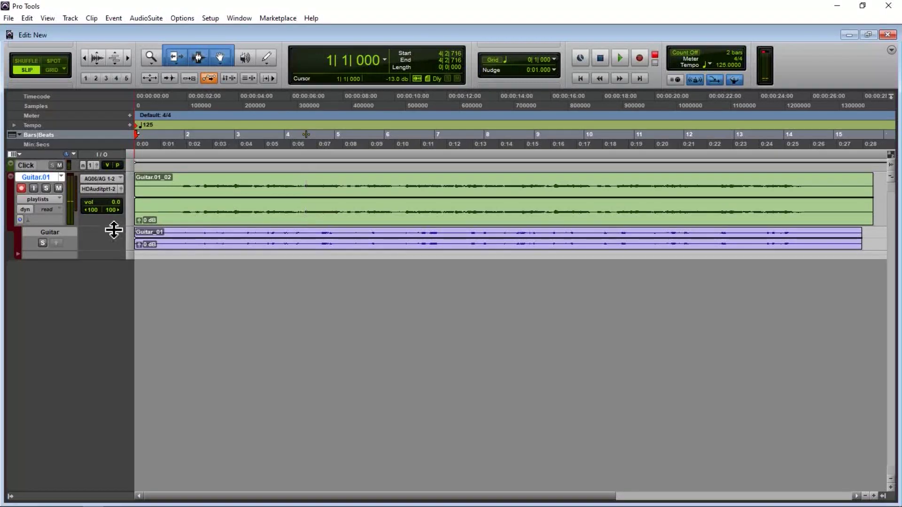
drag(113, 228, 113, 240)
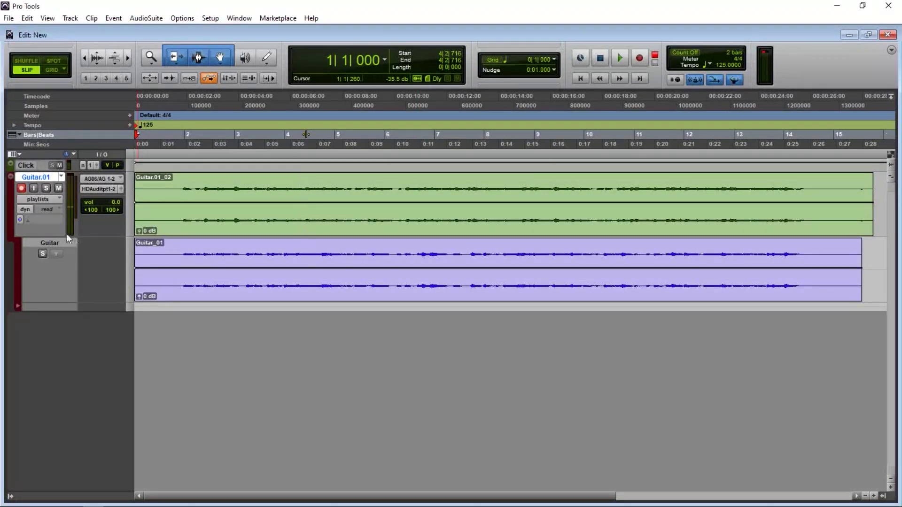
Add playlist Guitar.02, record the third take Guitar.02_03, and enlarge all track heights
click(60, 177)
click(92, 181)
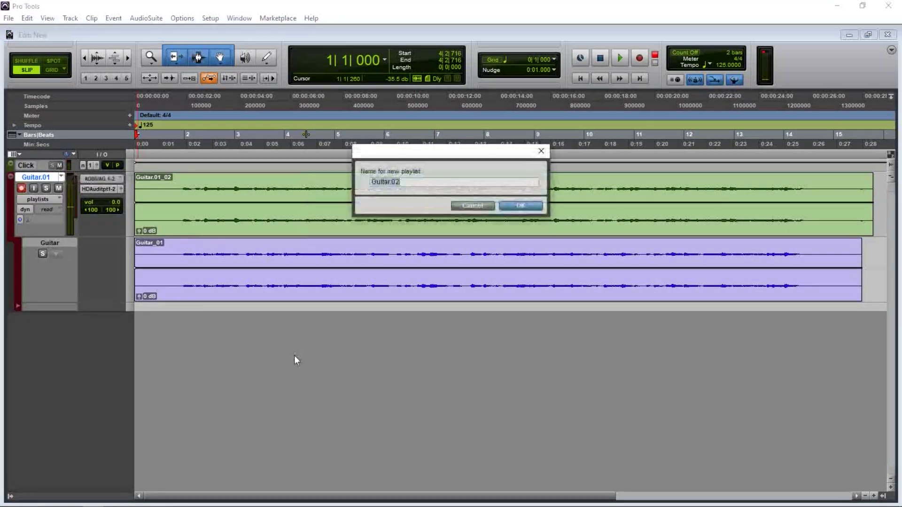
click(514, 206)
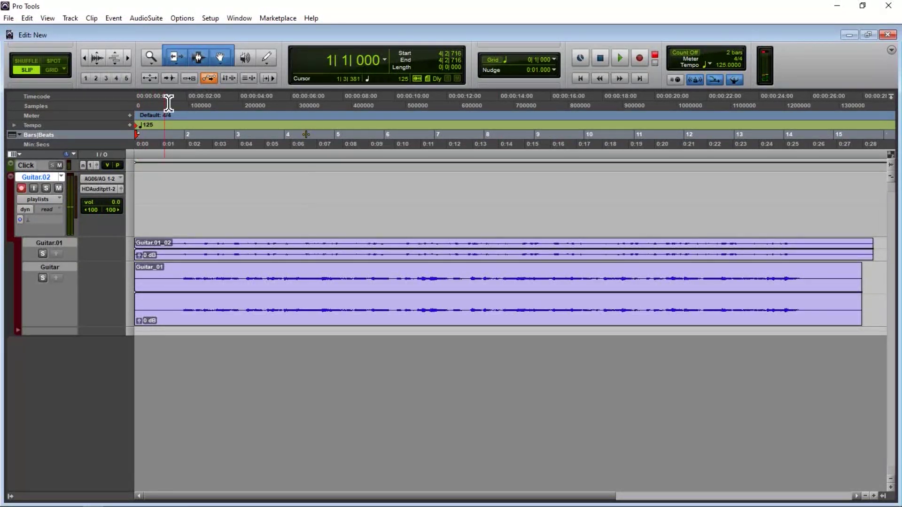
key(ctrl+space)
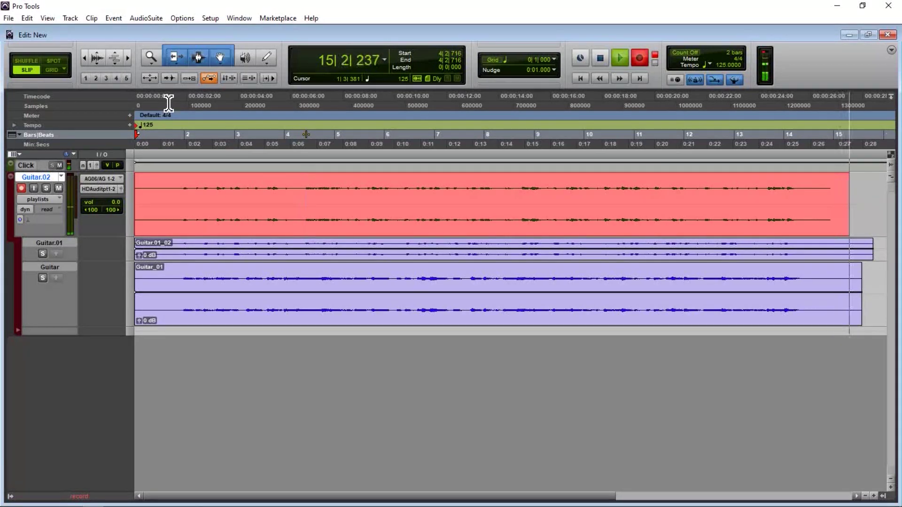
key(space)
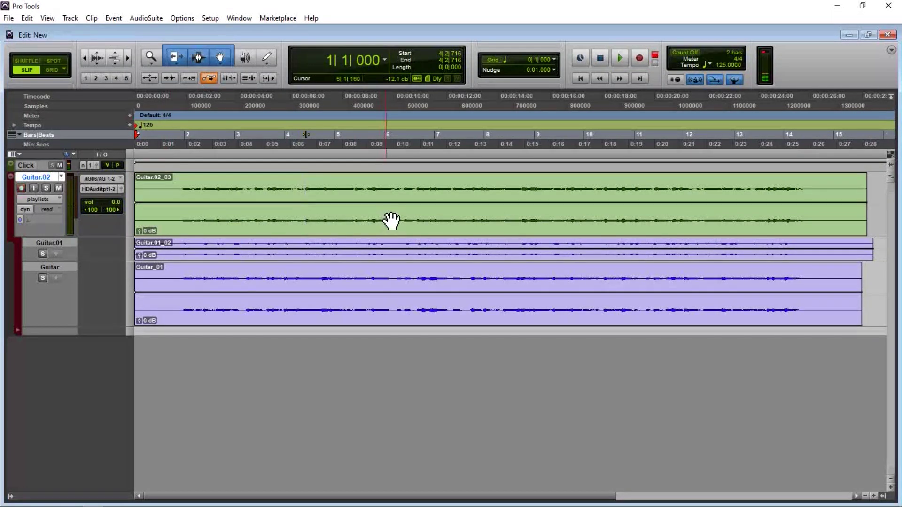
key(super+alt+Down)
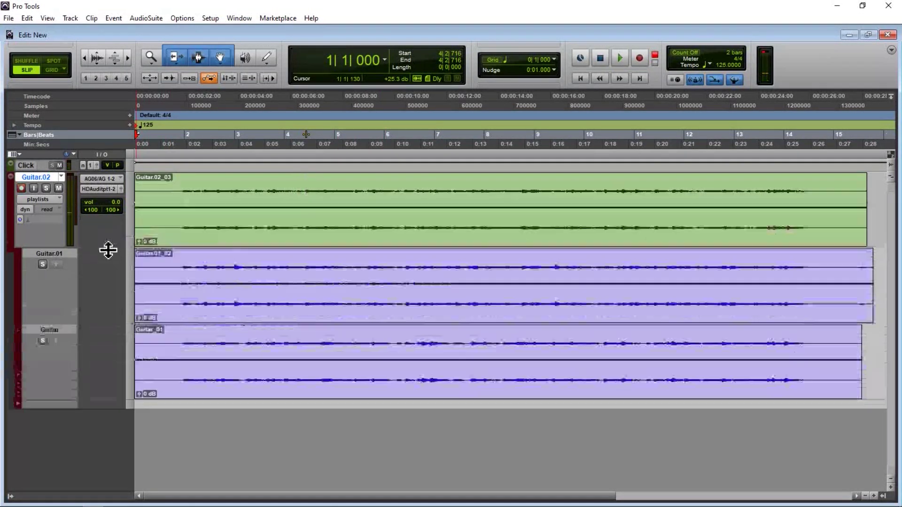
Create the empty comp playlist Guitar.03
click(61, 178)
click(33, 185)
click(519, 205)
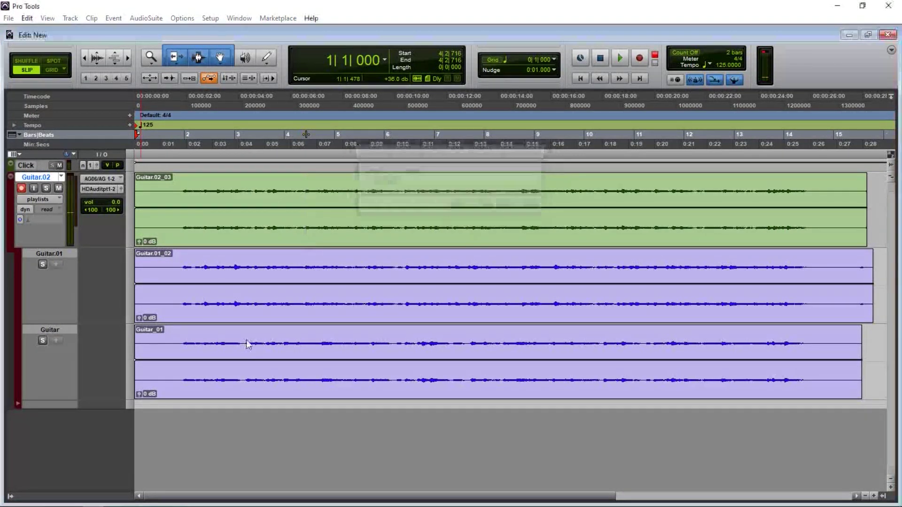
Rename the original take Guitar 1, begin renaming the Guitar.01 take, and mute the Click track
double_click(55, 359)
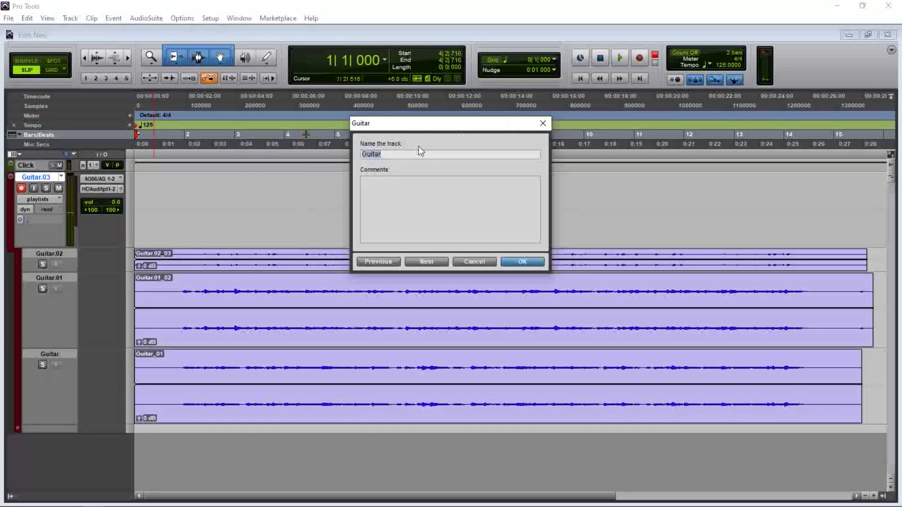
text(1)
key(Return)
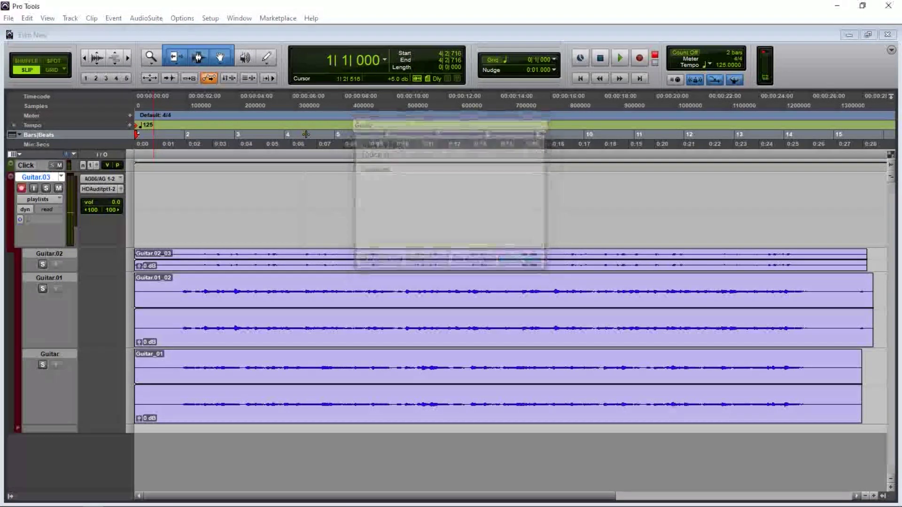
double_click(55, 278)
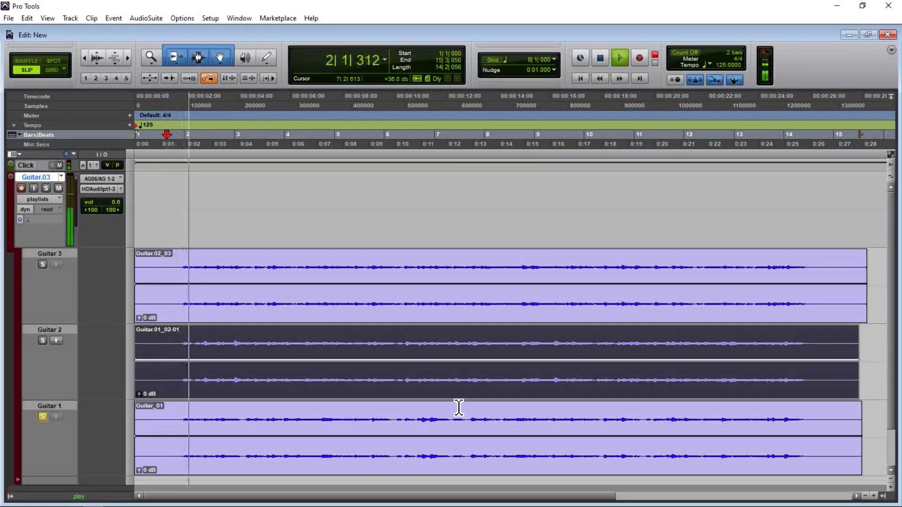
click(59, 165)
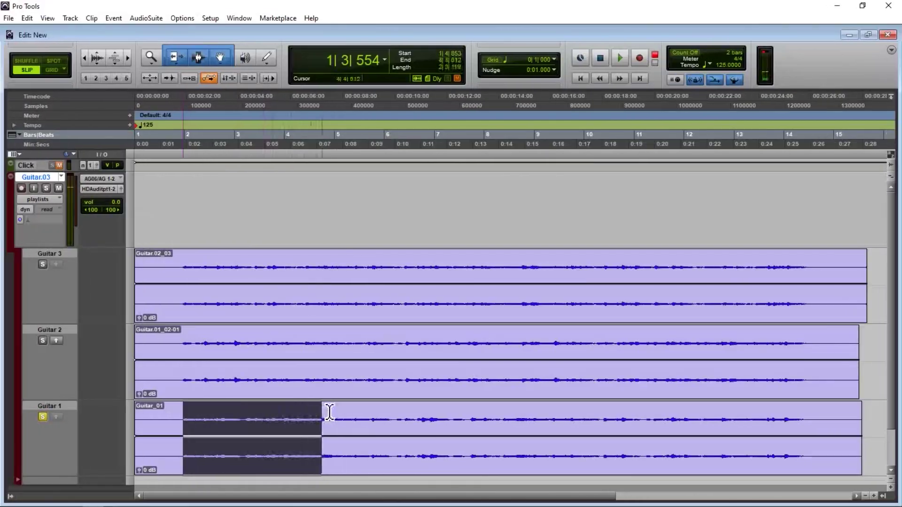
Copy the Guitar 1 section from bar 2 onto the comp playlist and play it back
drag(328, 409, 400, 408)
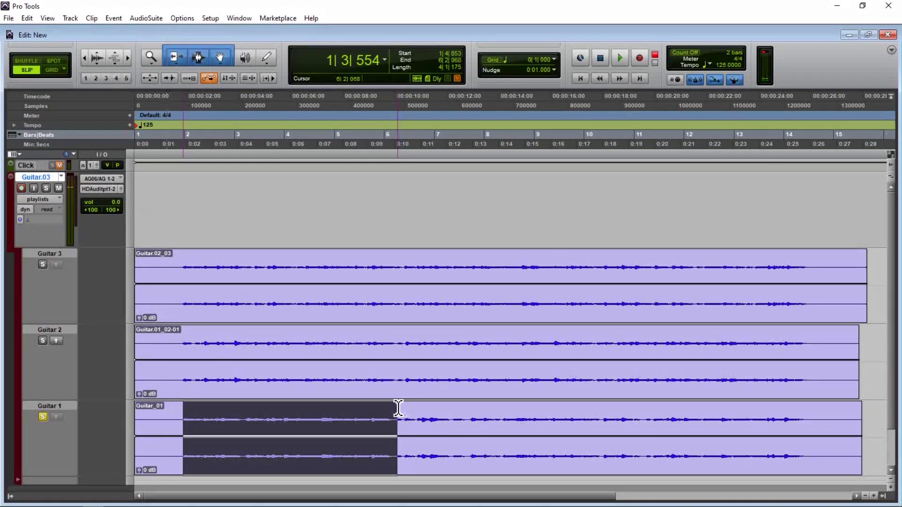
key(ctrl+v)
click(183, 112)
key(space)
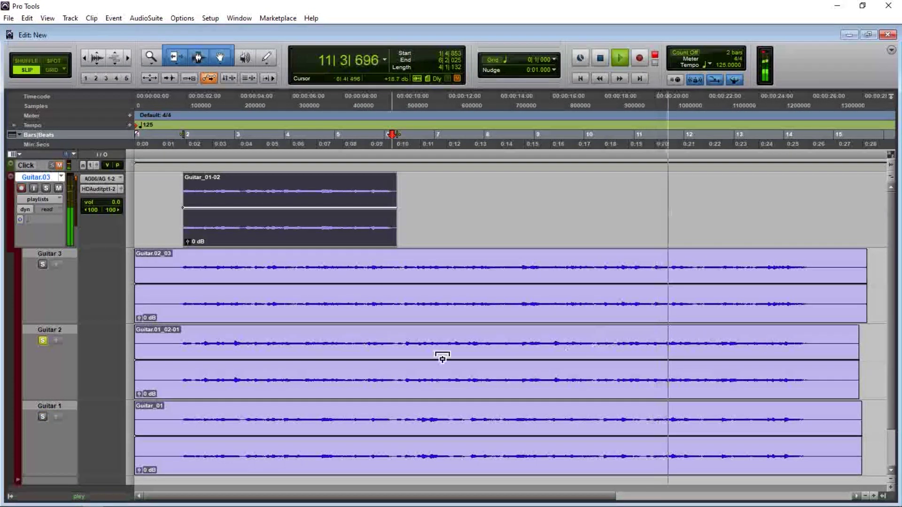
Audition the Guitar 2 take from bar 6 and select its bars 6 to 10
key(space)
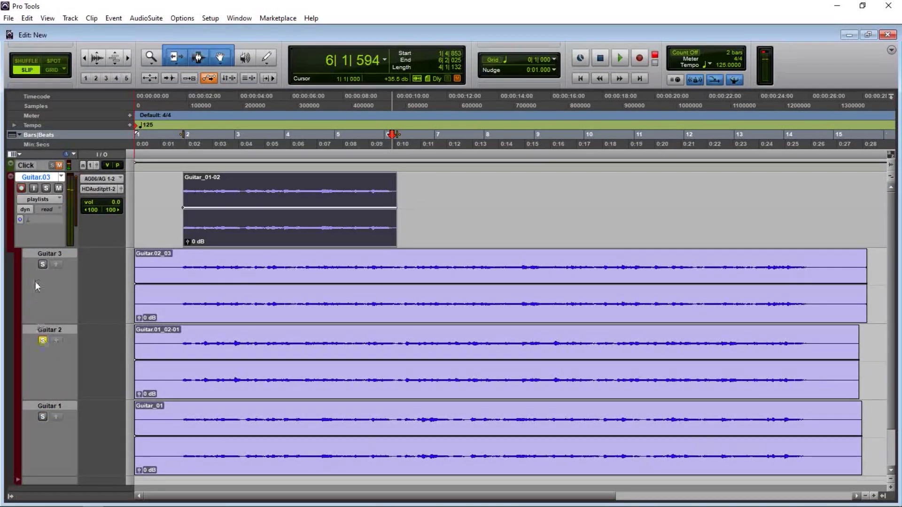
key(space)
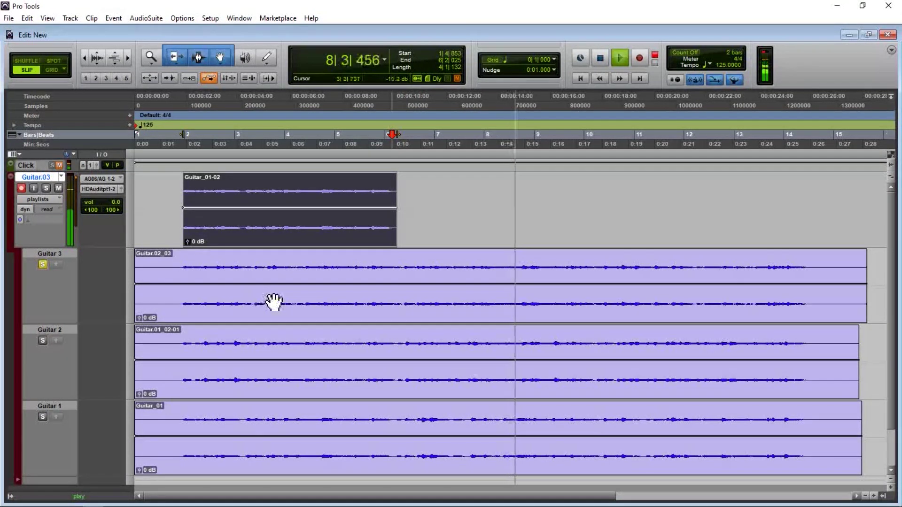
key(space)
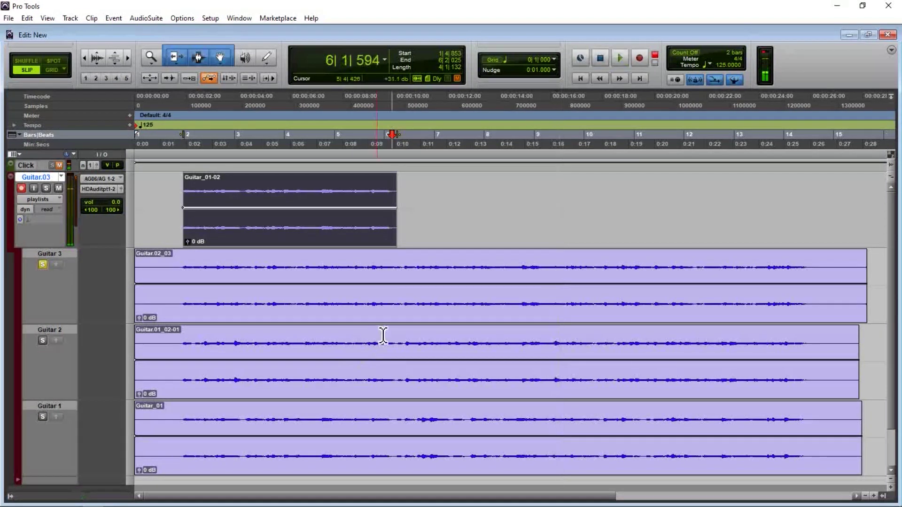
drag(402, 331, 625, 337)
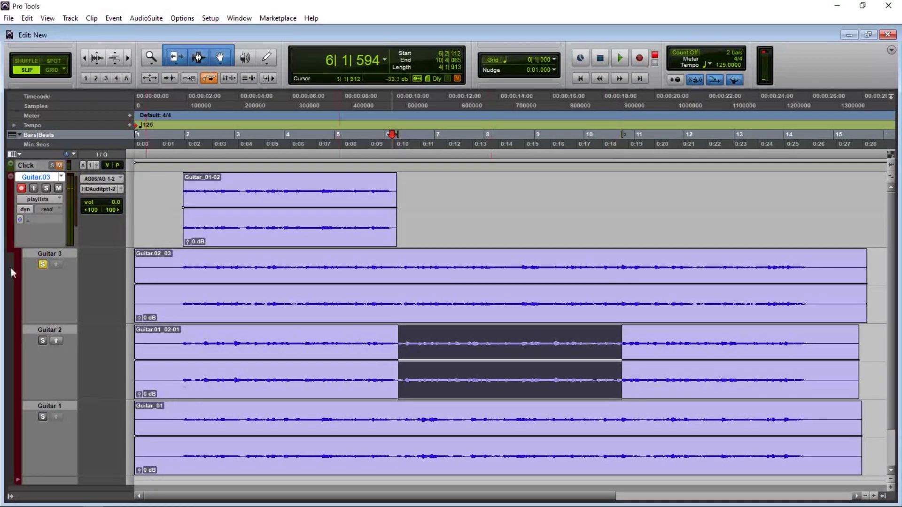
Copy the Guitar 2 section to the comp and adjust the edit point by ear
click(57, 340)
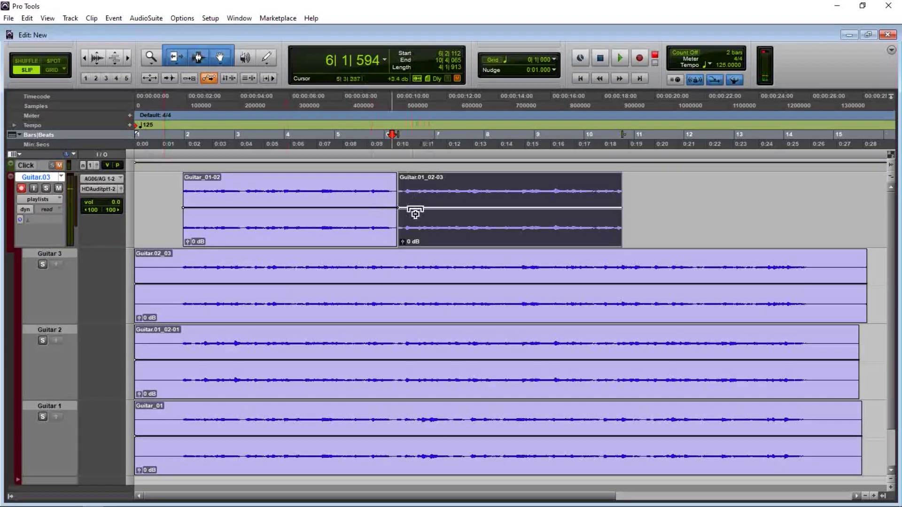
drag(409, 224, 400, 223)
click(368, 99)
key(space)
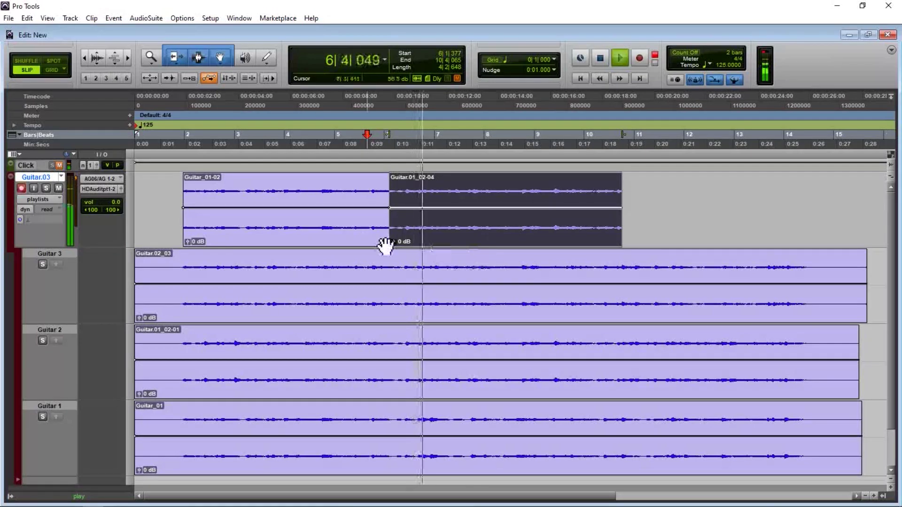
key(space)
drag(397, 223, 404, 223)
key(space)
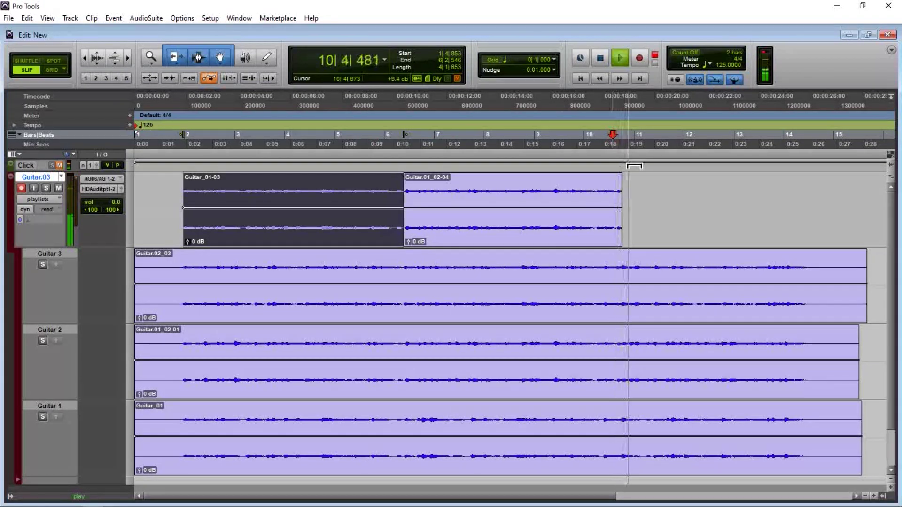
key(space)
Audition Guitar 3 from bar 10, then copy its later section to the comp and trim clip edges
click(42, 265)
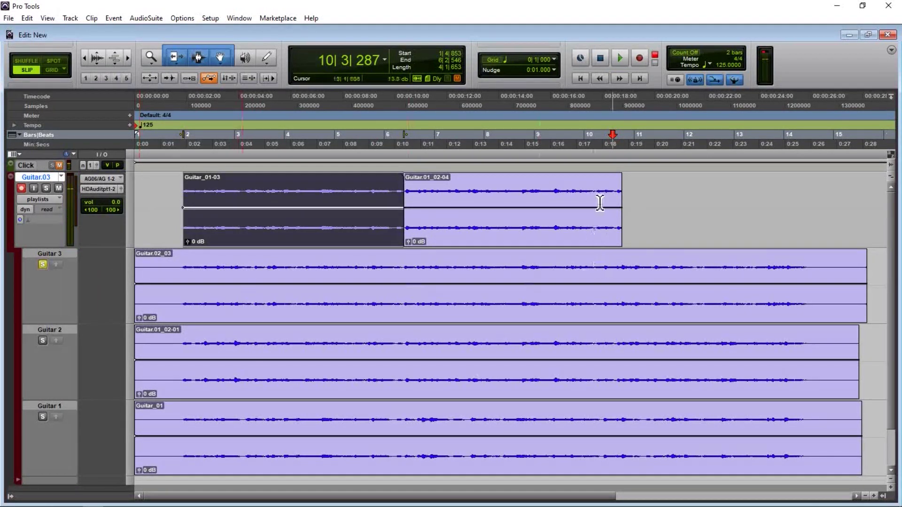
key(space)
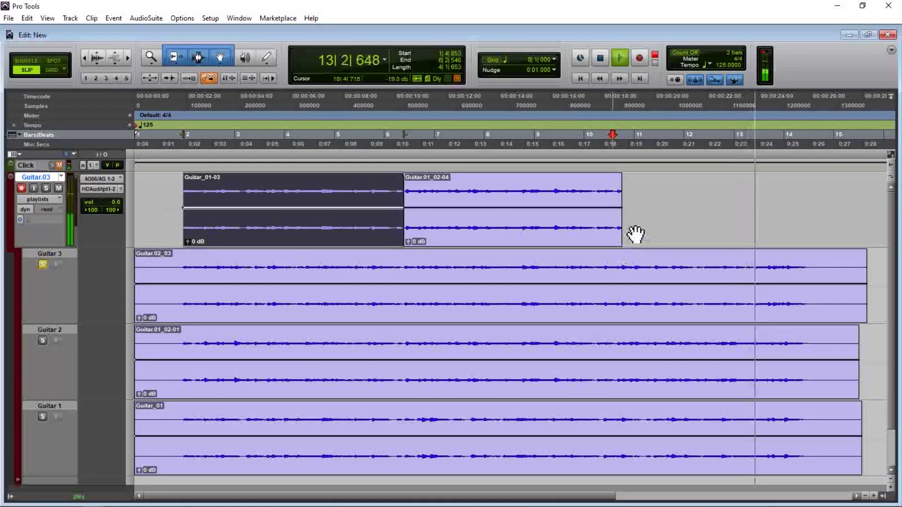
key(space)
drag(621, 230, 595, 230)
drag(606, 266, 822, 271)
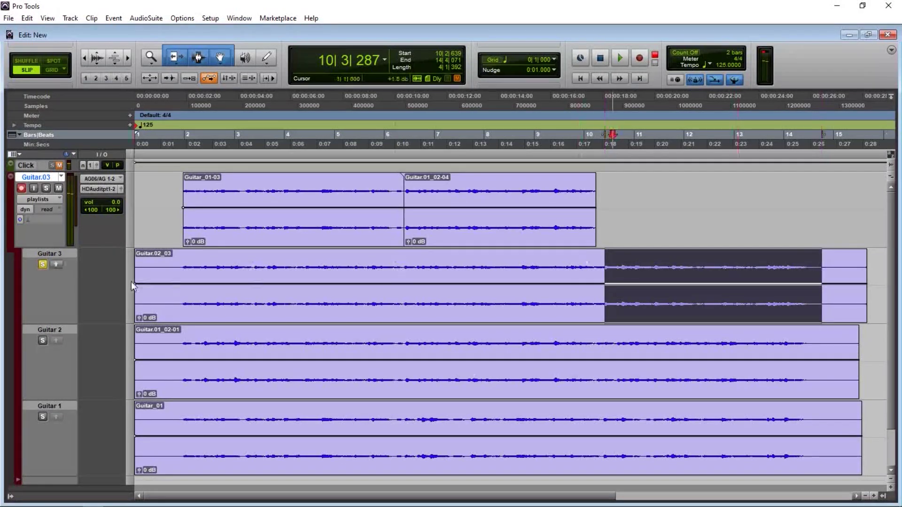
click(64, 263)
drag(612, 222, 594, 221)
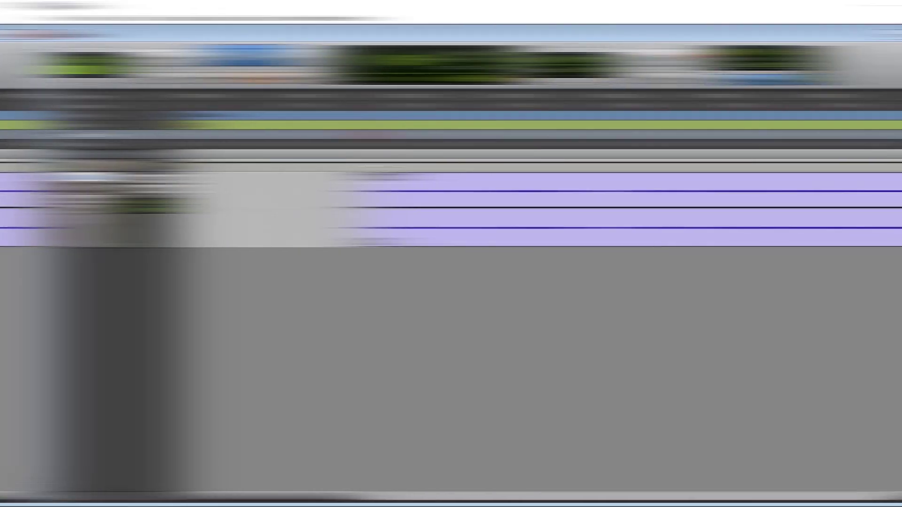
Drag a short fade-in onto the start of clip Guitar_01-03, just before bar 2
drag(316, 174, 333, 177)
Play the comp, enlarge the comp track, and zoom in to audition the first clip boundary
key(space)
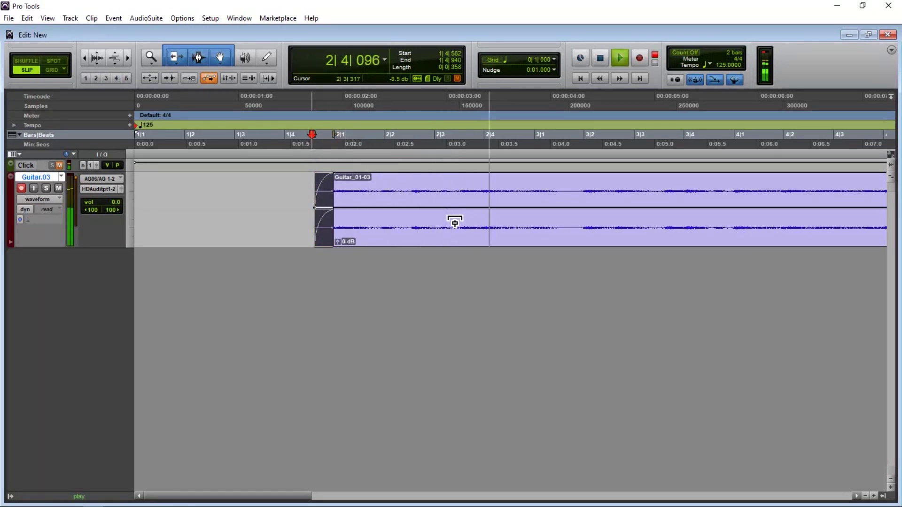
key(ctrl+[)
key(ctrl+[)
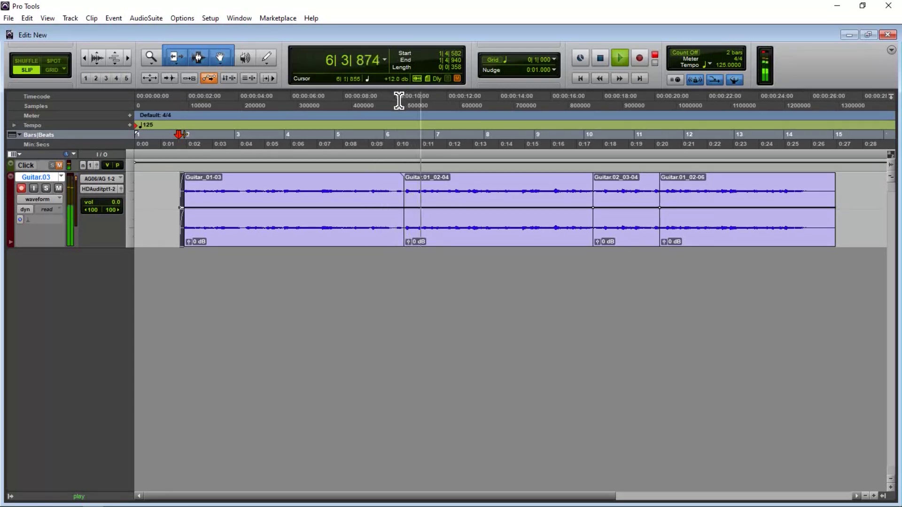
key(ctrl+])
key(ctrl+])
key(ctrl+])
click(599, 235)
key(space)
key(ctrl+e)
click(440, 135)
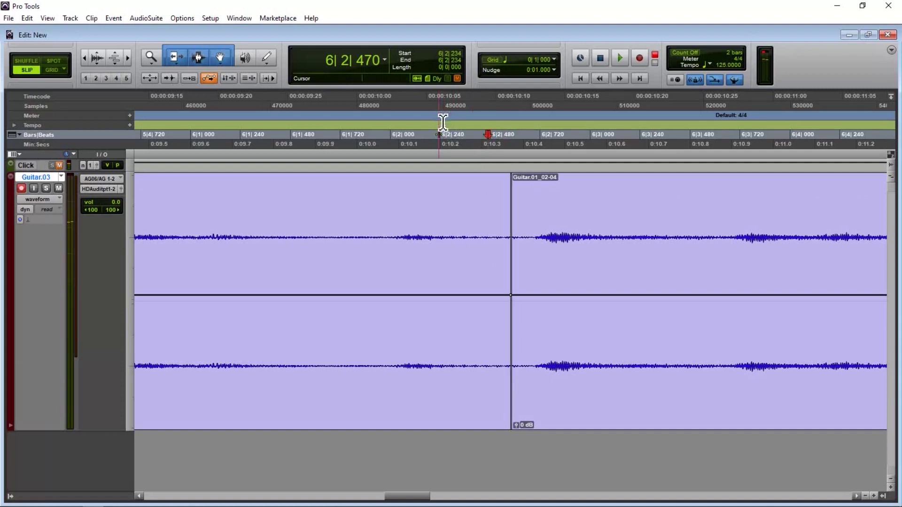
key(space)
key(space)
click(270, 104)
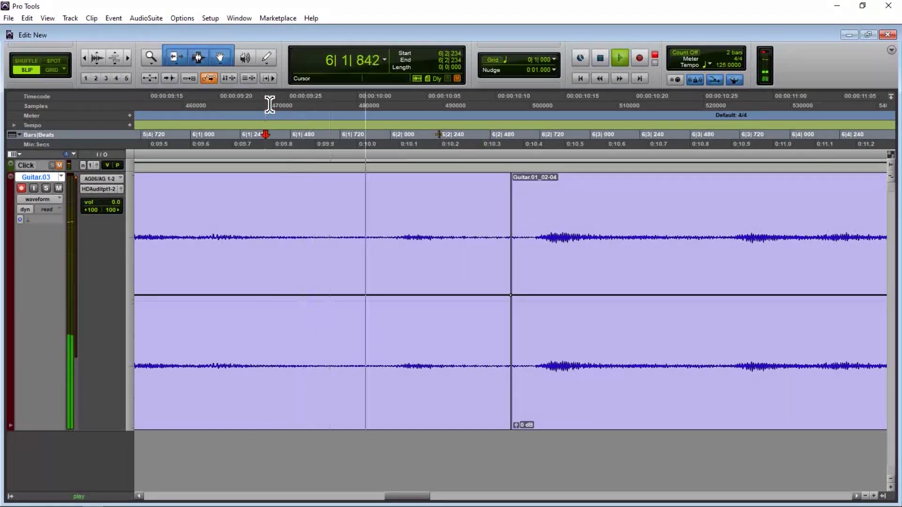
key(space)
Draw a crossfade over the first clip boundary and select the comp clips
drag(512, 175, 544, 176)
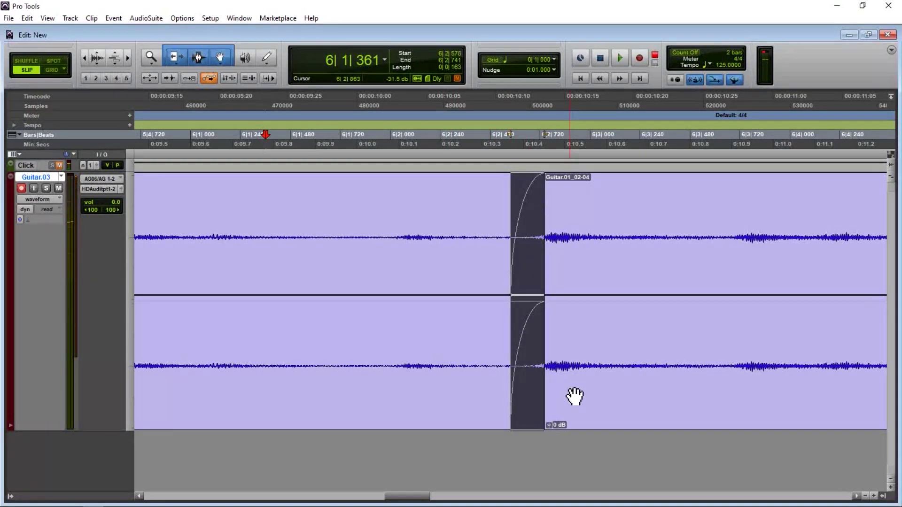
click(574, 396)
key(ctrl+bracketright)
key(ctrl+bracketright)
key(ctrl+bracketright)
key(ctrl+bracketright)
key(ctrl+bracketright)
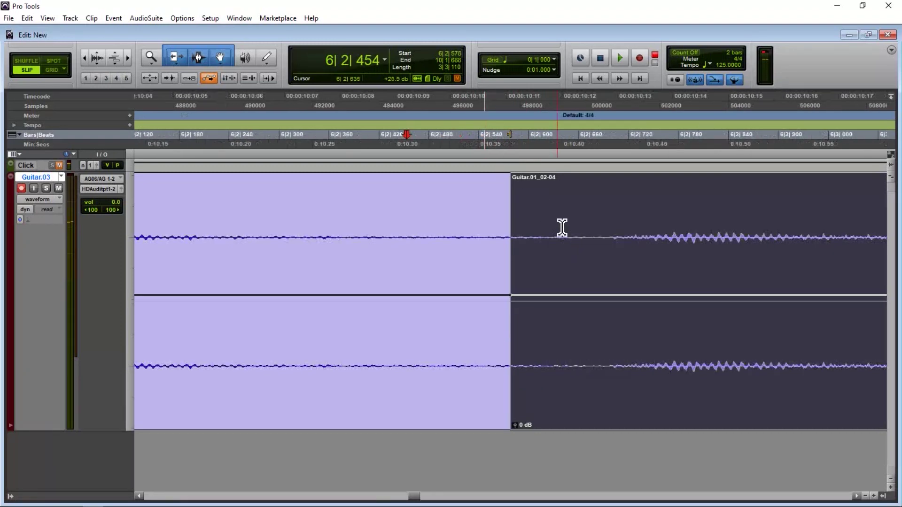
key(alt+a)
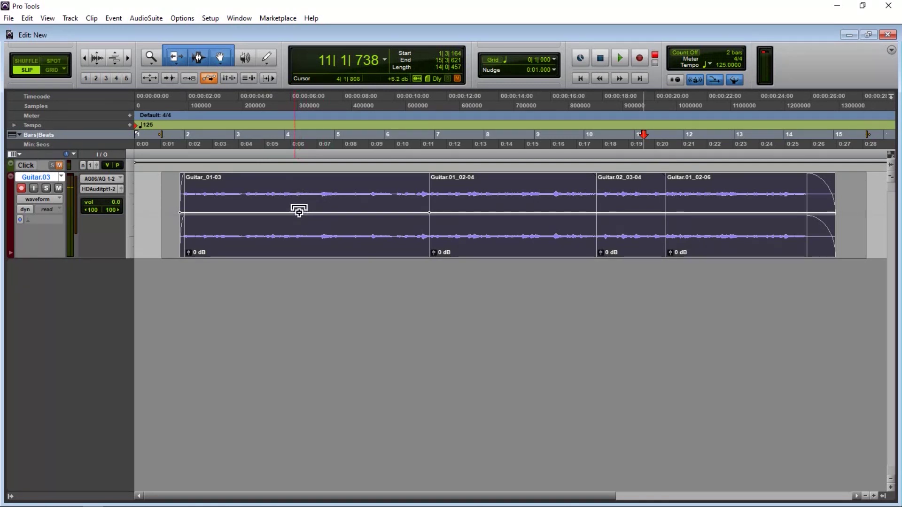
Consolidate the comp clips into Guitar.03_01 and play it back from near bar 4
key(alt+shift+3)
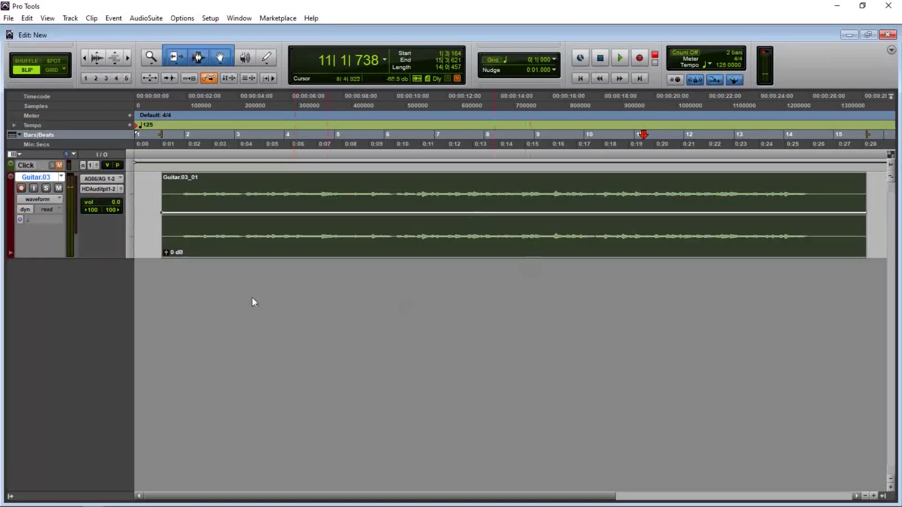
click(287, 113)
key(space)
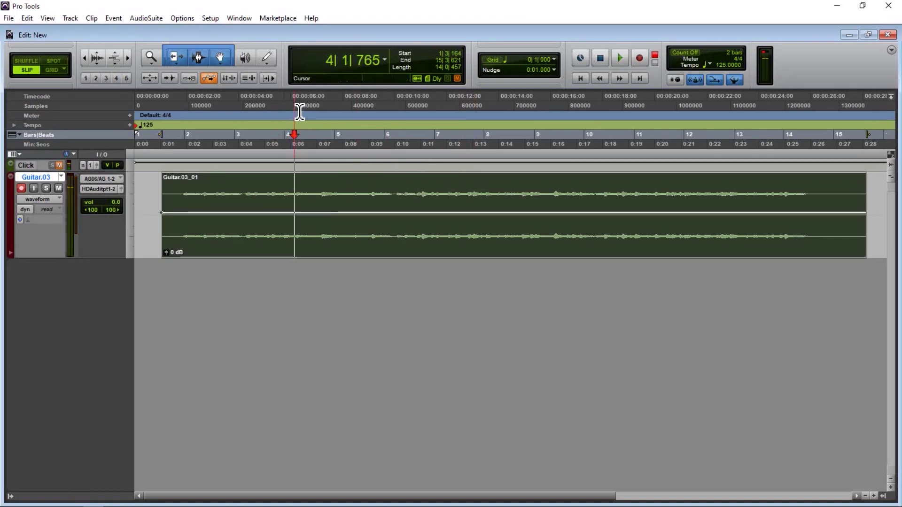